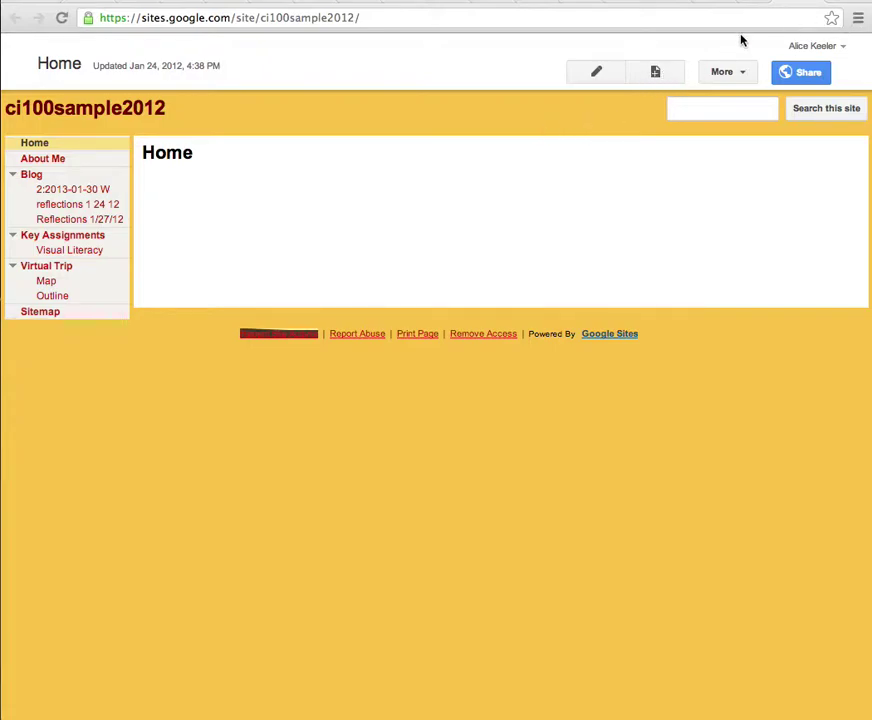
Step: Start a new page in the ci100sample2012 site
left_click(677, 72)
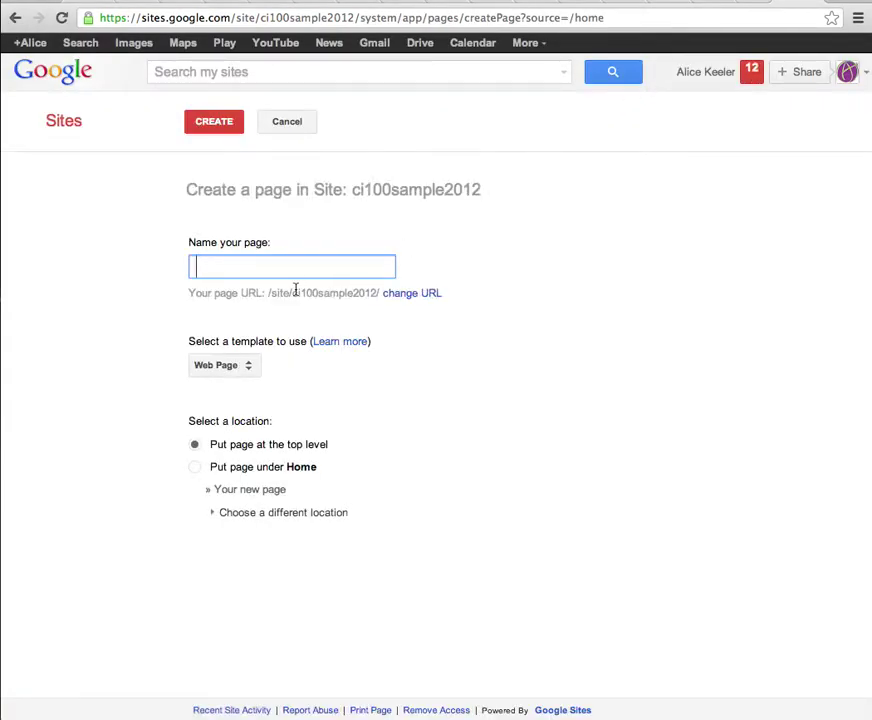
Step: Name the page 'Google Quiz', nest it under Key Assignments, and create it
type("Google")
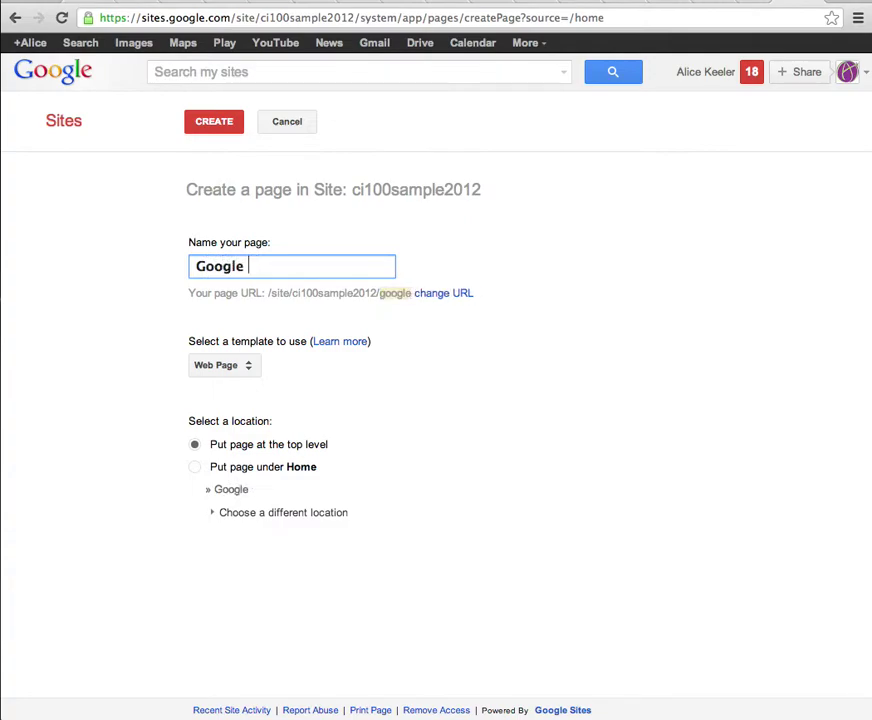
type(" Quiz")
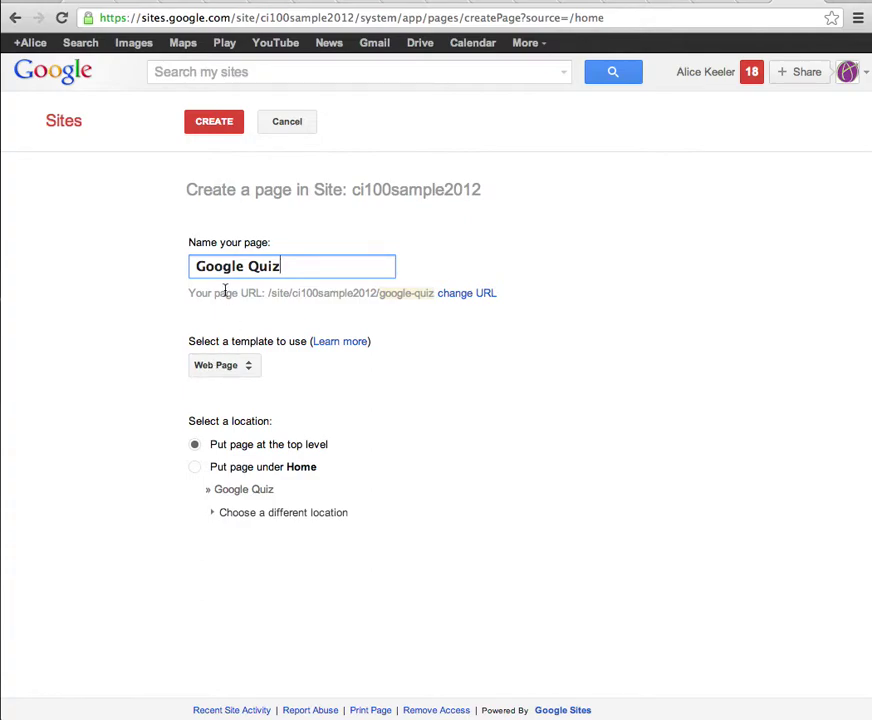
left_click(196, 469)
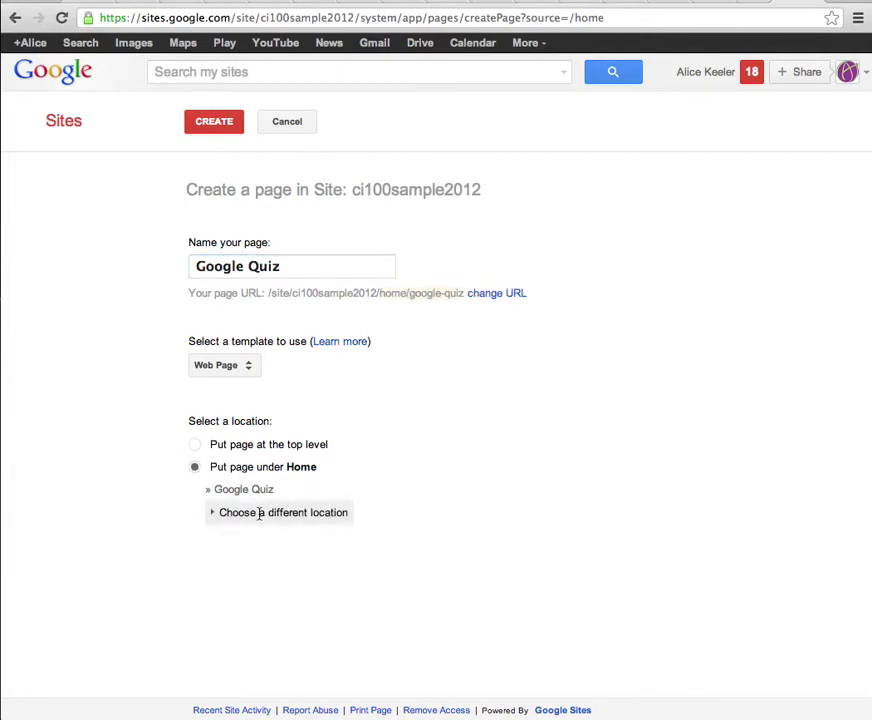
left_click(215, 514)
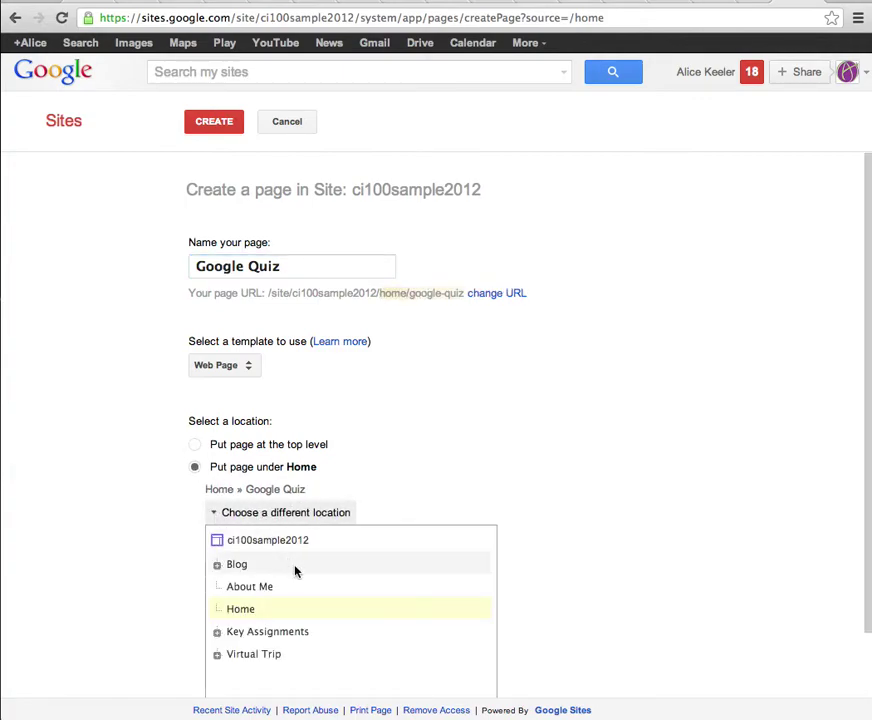
scroll(290, 590, "down", 1)
left_click(278, 616)
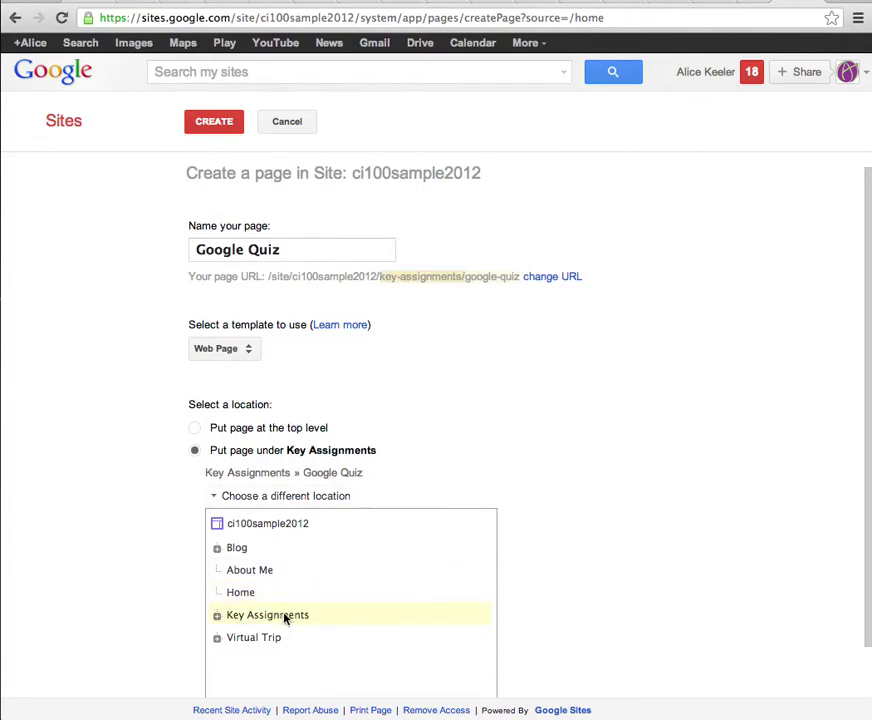
left_click(232, 126)
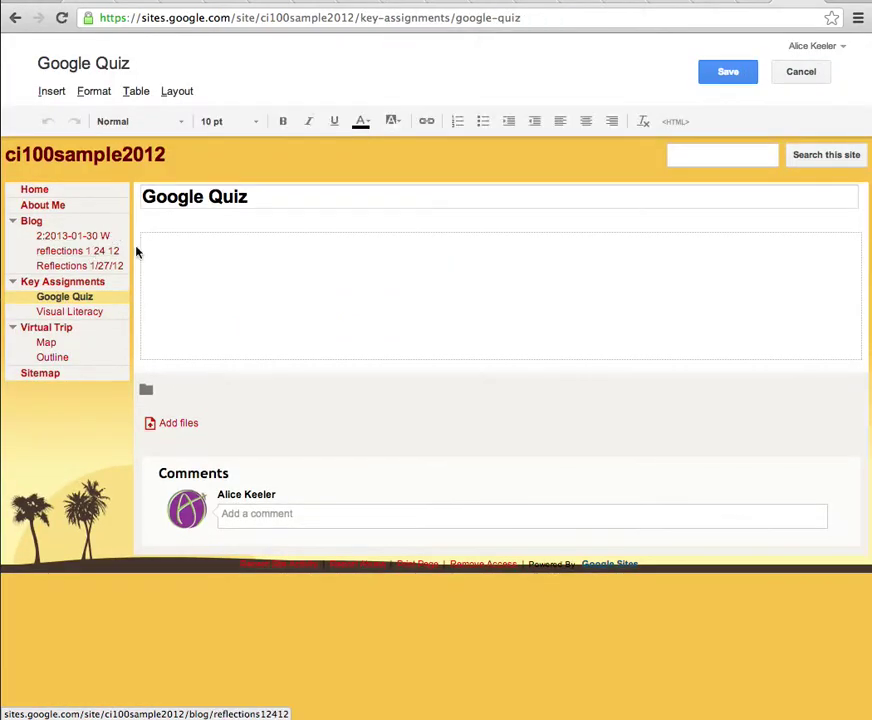
Step: Zoom the browser in and give the page a Two column (simple) layout
left_click(856, 17)
left_click(856, 17)
left_click(858, 22)
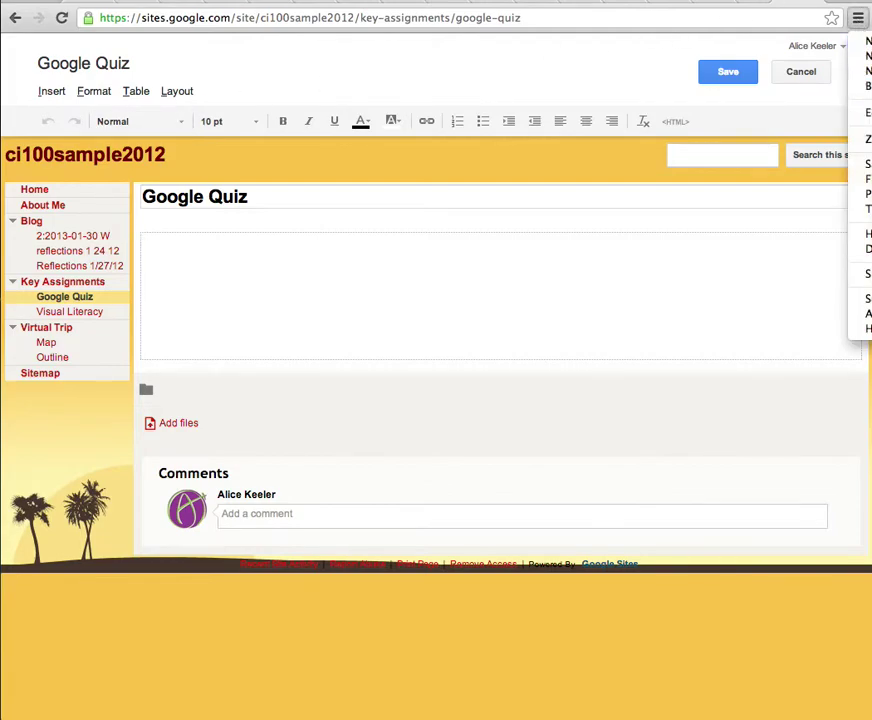
key("super+plus")
key("super+plus")
key("super+plus")
key("super+plus")
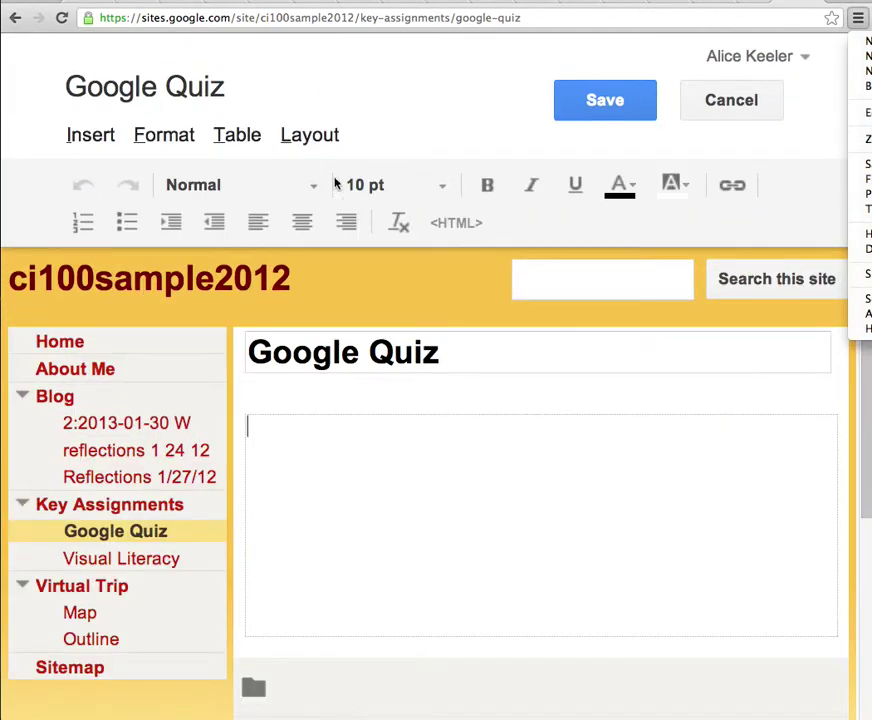
left_click(297, 146)
left_click(305, 137)
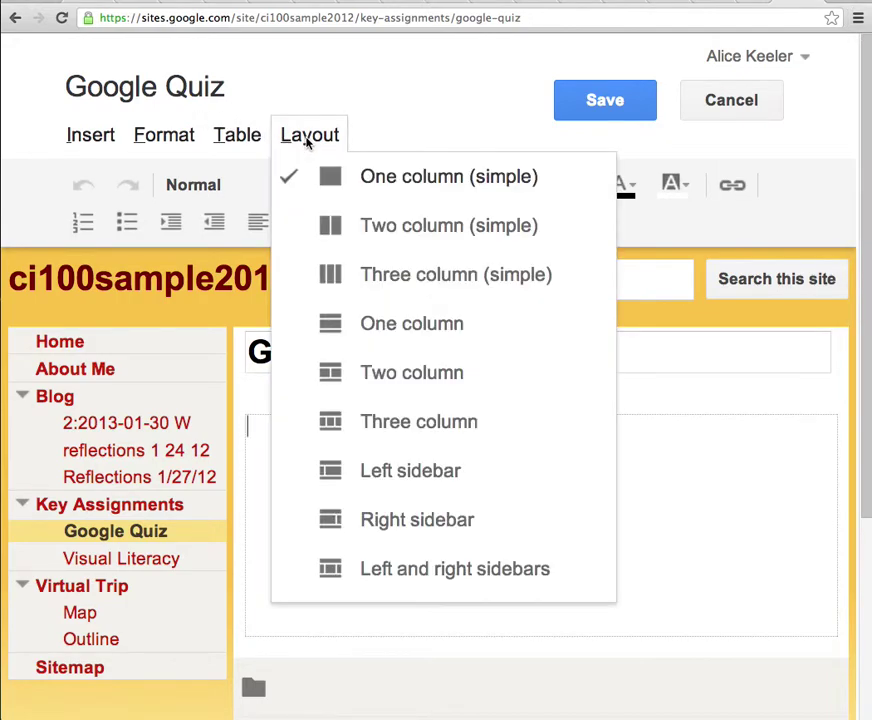
left_click(362, 230)
Step: Head the columns 'Stuff on the left' and 'Stuff on the right'
left_click(565, 566)
left_click(447, 538)
type("Stuff on the left")
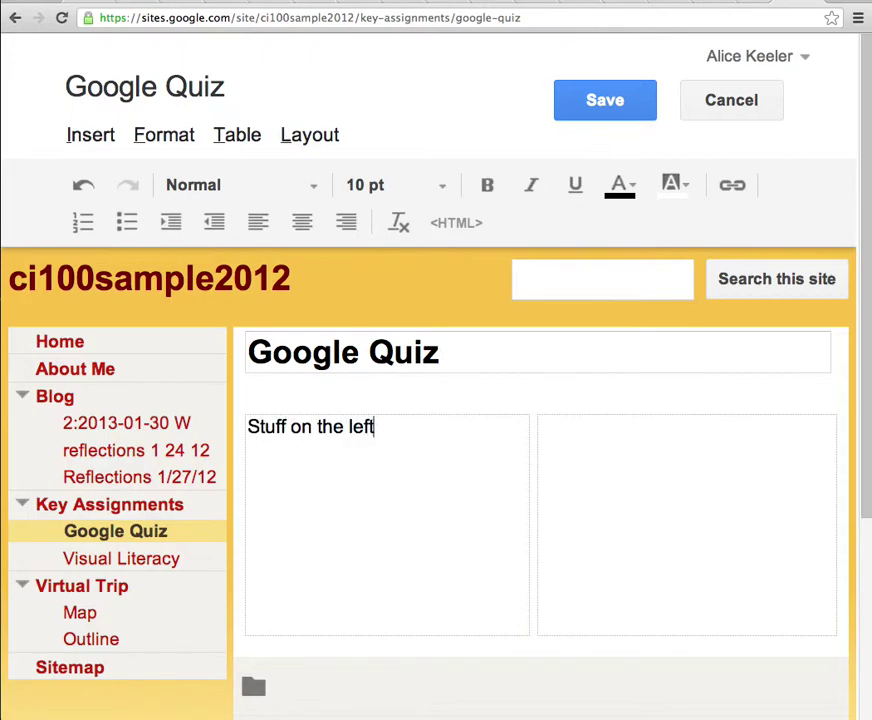
left_click(670, 568)
type("Stuff on the right")
Step: Add 'Text, reading, a video.' on the left and 'Accountability piece' on the right
left_click(457, 492)
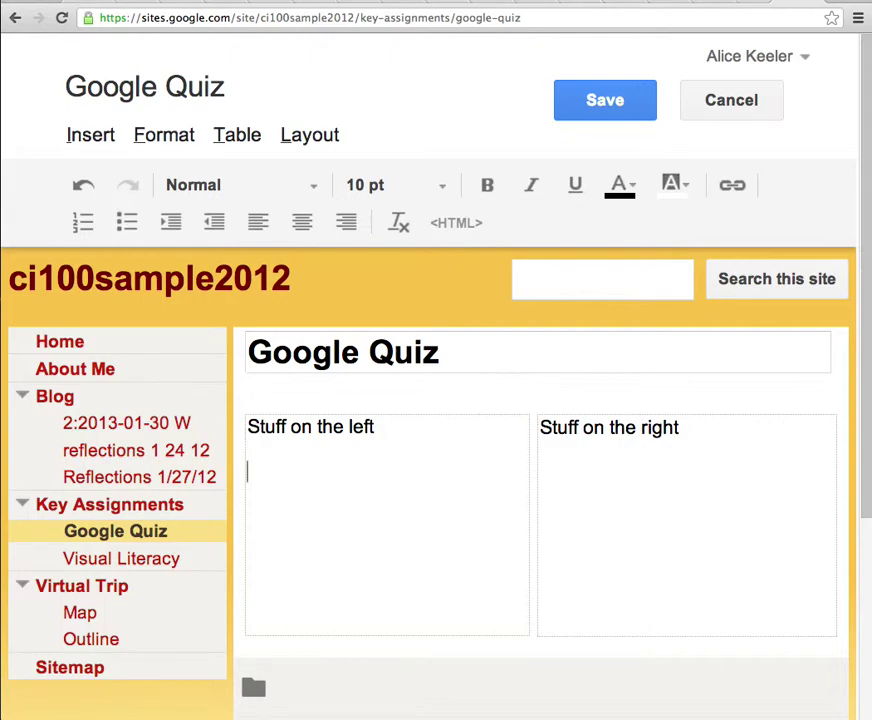
type("Text, reading, a video.")
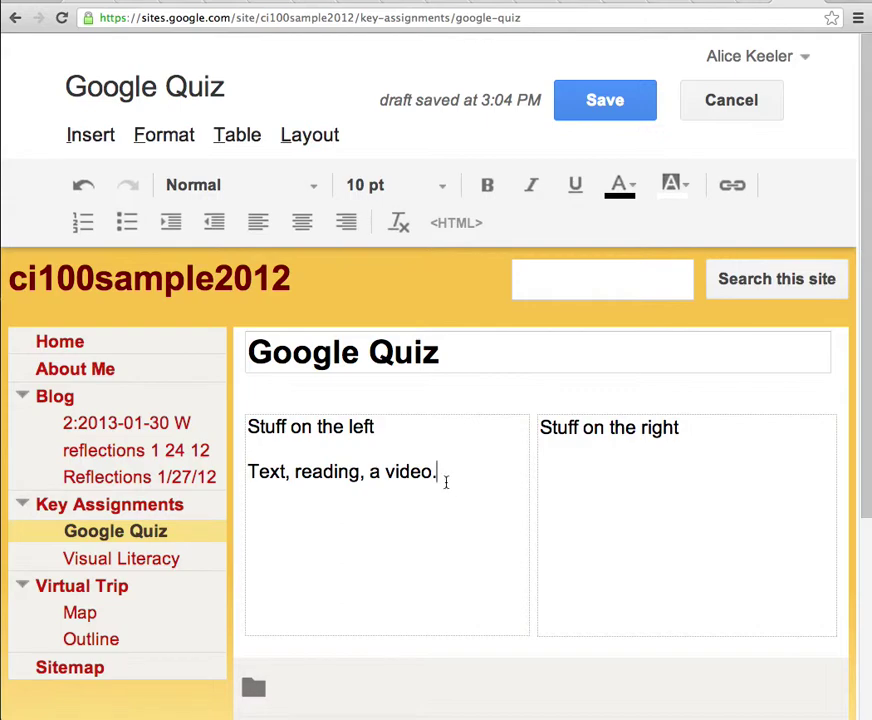
left_click(628, 481)
key("Return")
type("Ac")
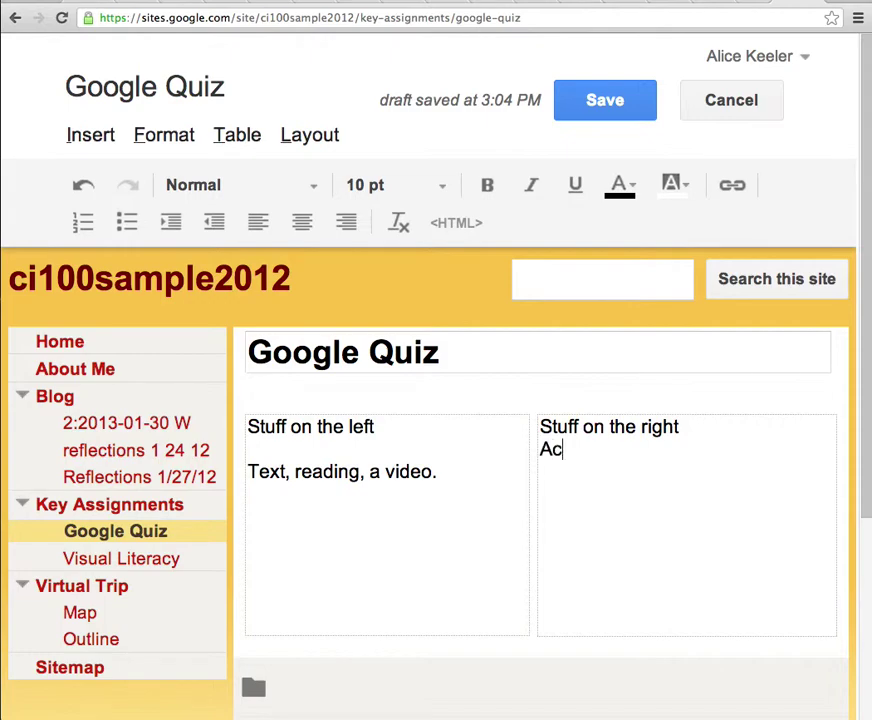
type("countability piece")
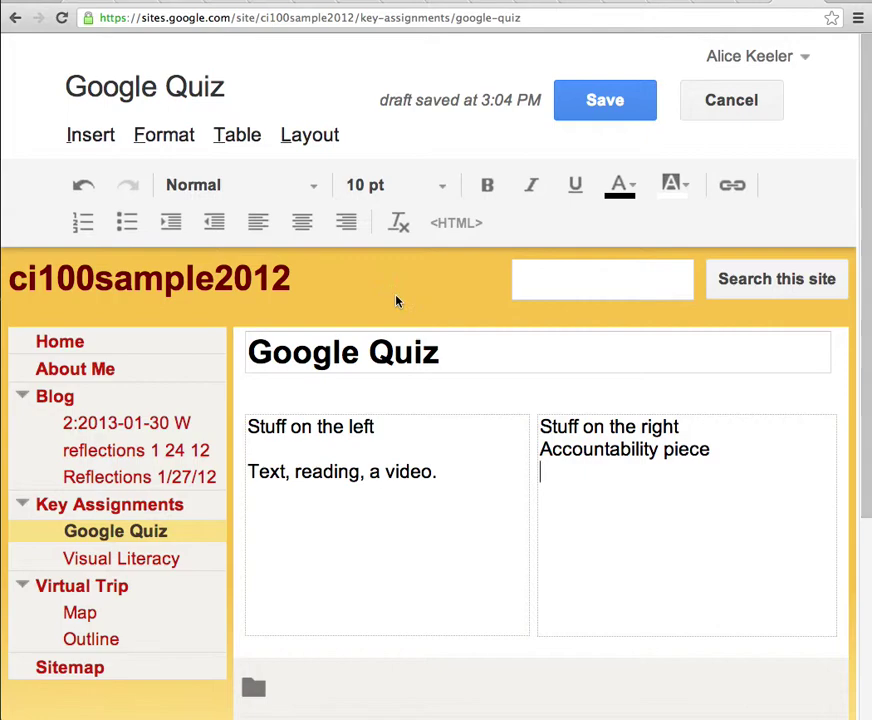
left_click(91, 135)
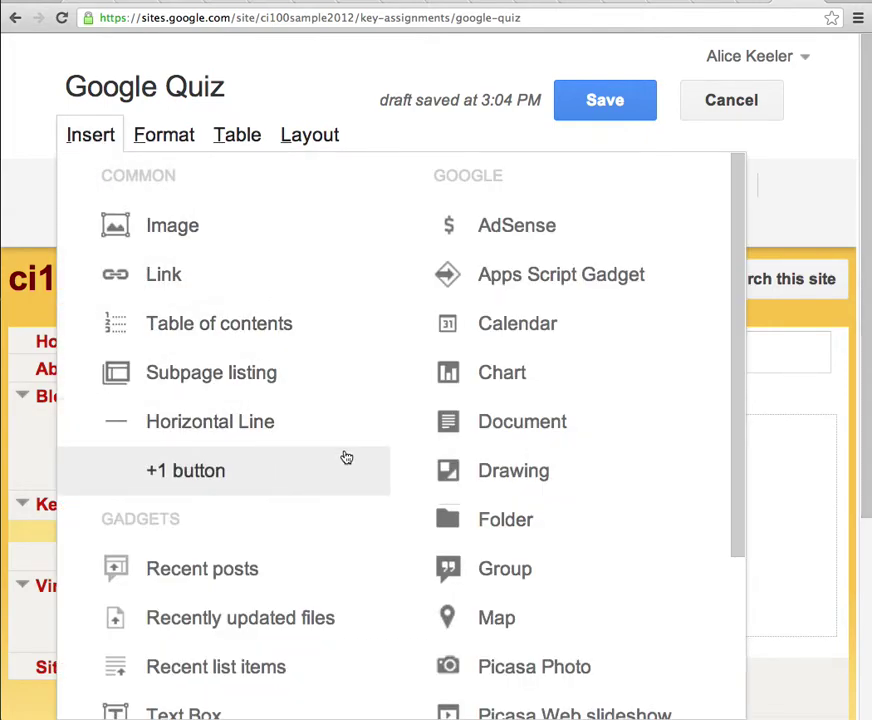
Step: Choose Spreadsheet form from the Insert menu
scroll(530, 407, "down", 5)
scroll(526, 405, "up", 2)
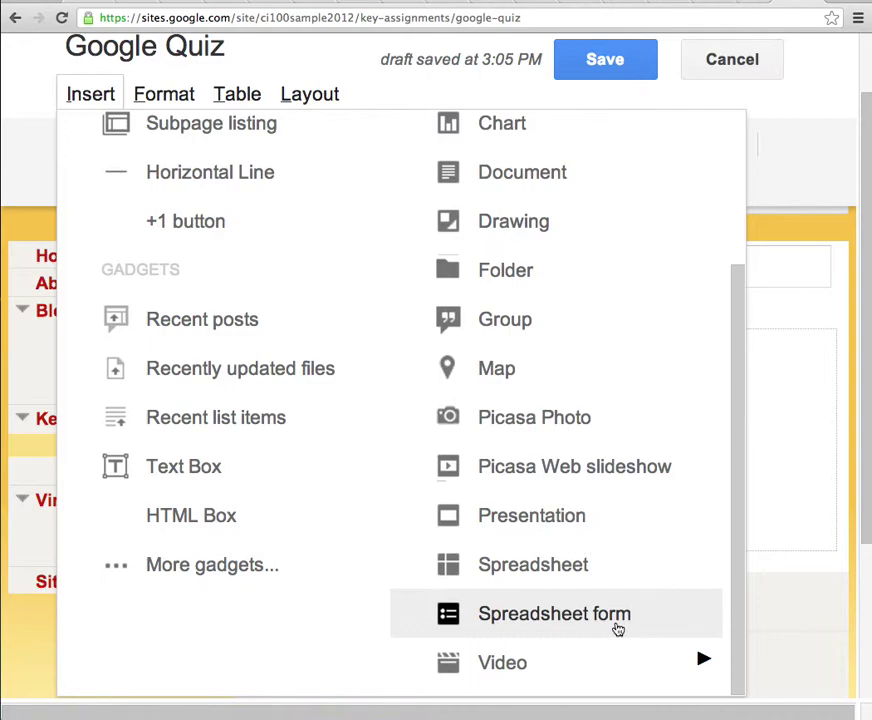
left_click(619, 628)
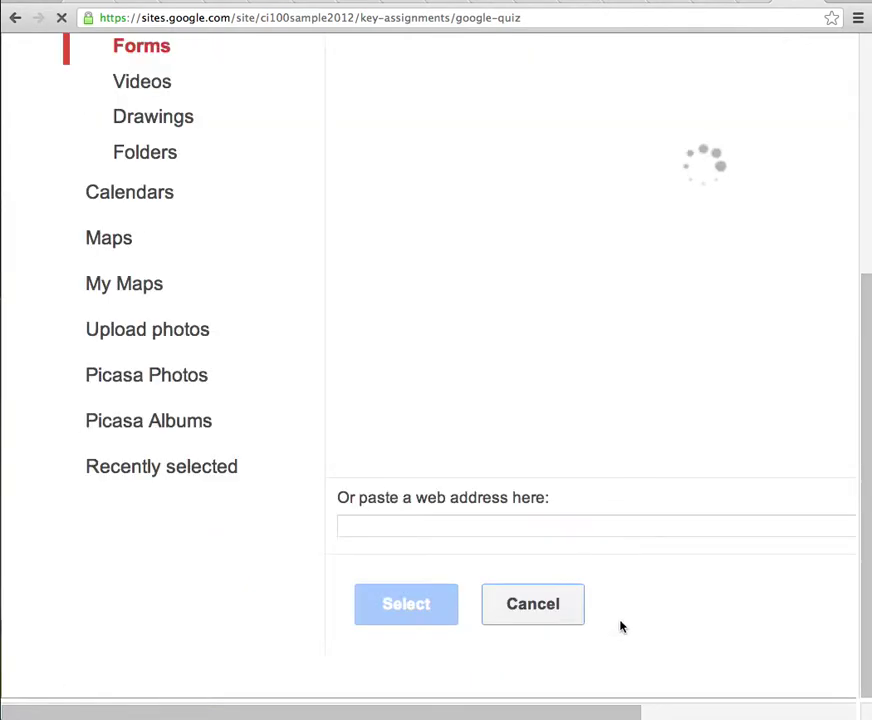
Step: Search the forms for 'quiz', select the Quiz form, and embed it in the right column
left_click(426, 288)
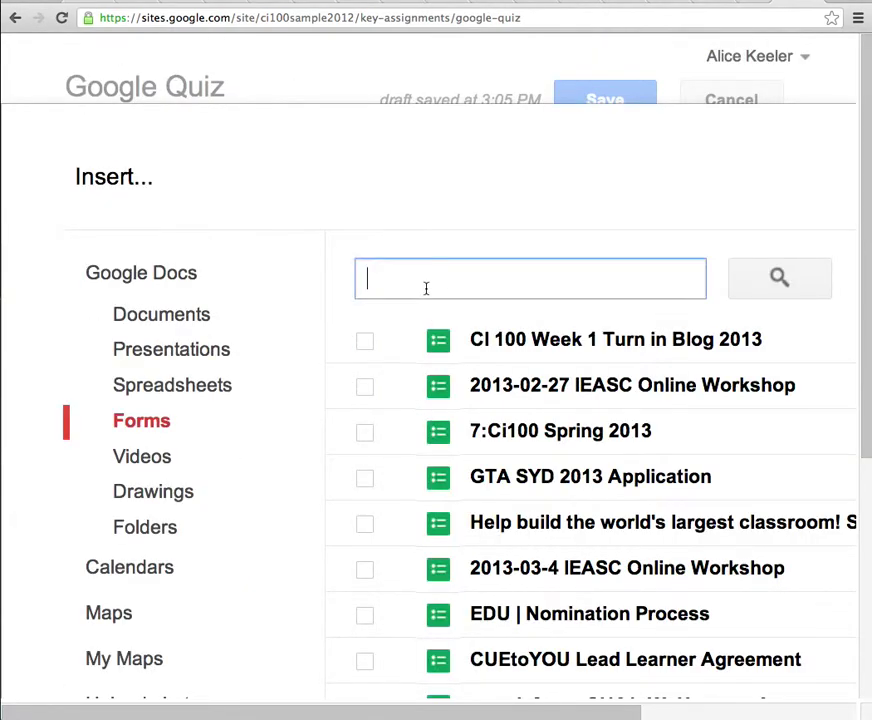
type("qui")
key("Return")
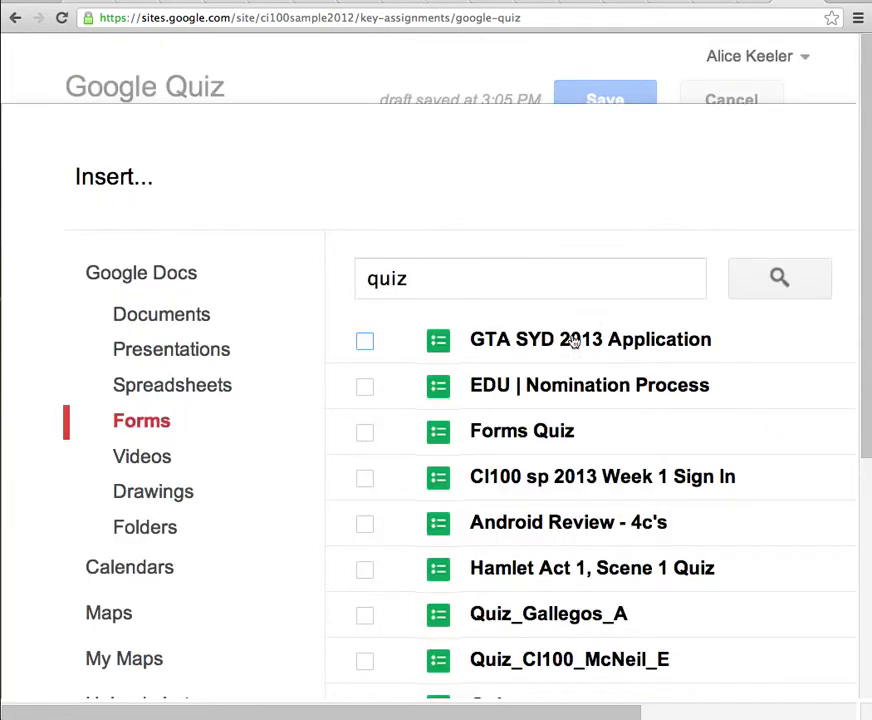
scroll(560, 520, "down", 3)
scroll(563, 520, "down", 4)
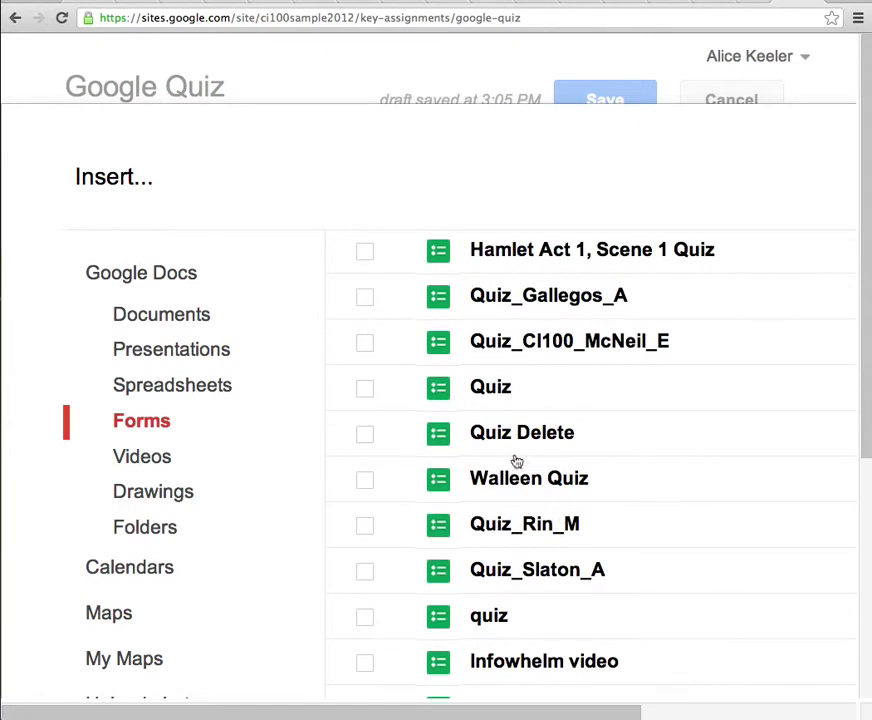
left_click(365, 388)
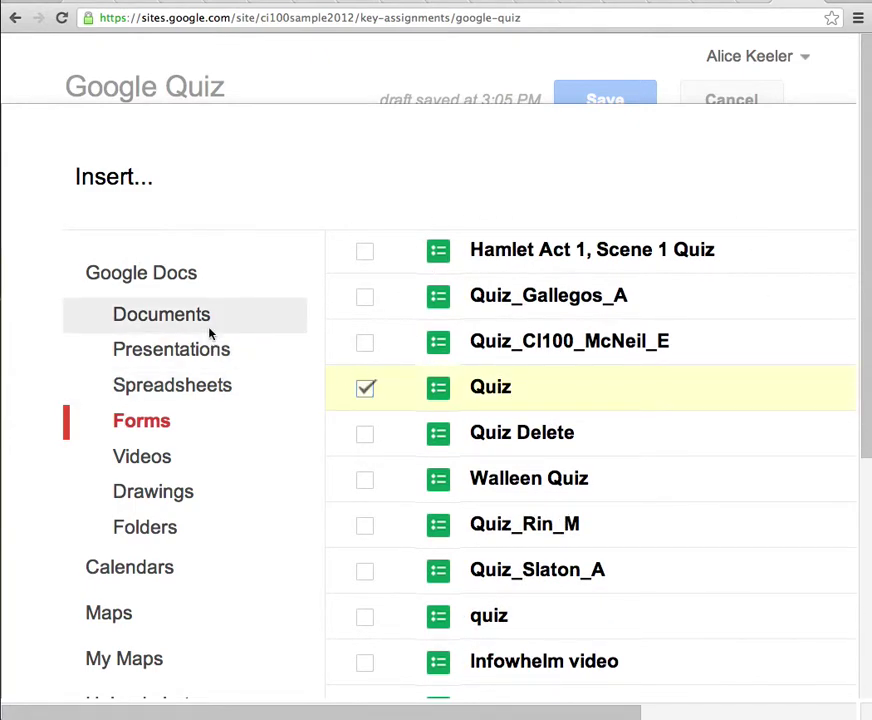
scroll(443, 441, "down", 10)
scroll(443, 441, "down", 15)
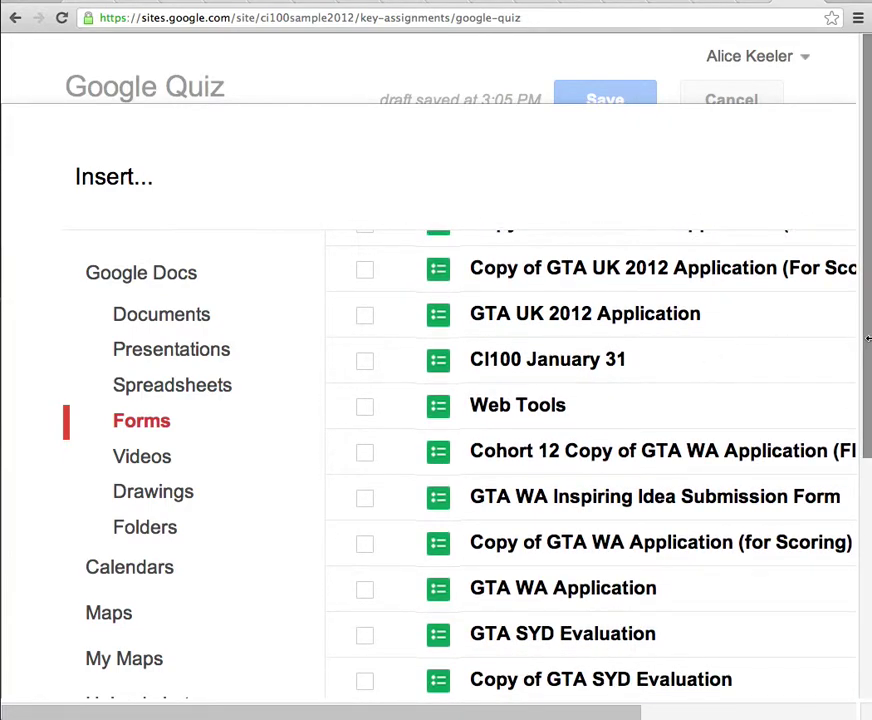
left_click_drag(862, 346, 831, 582)
left_click(405, 608)
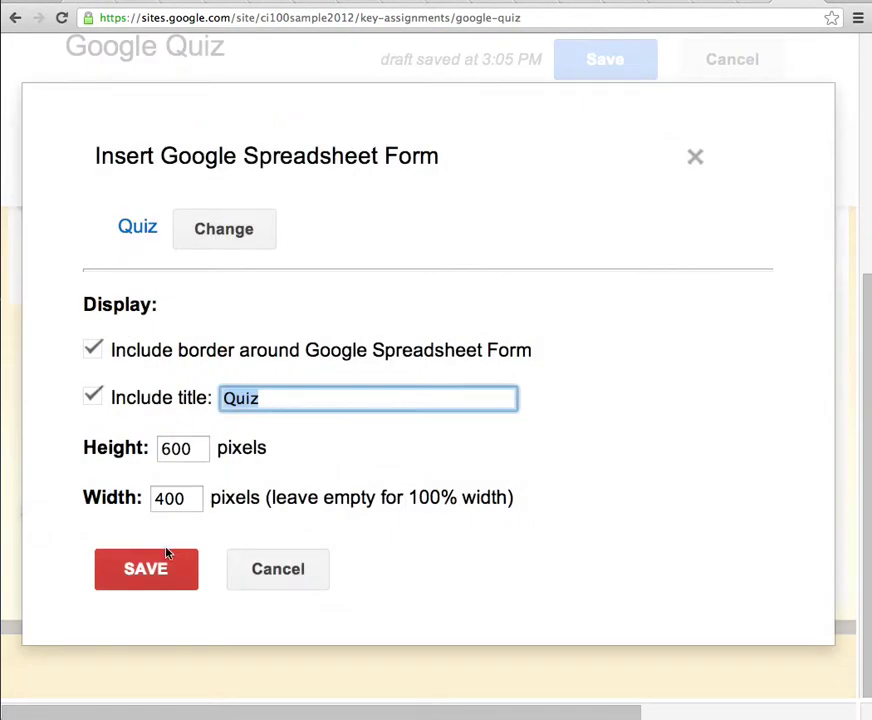
left_click(157, 570)
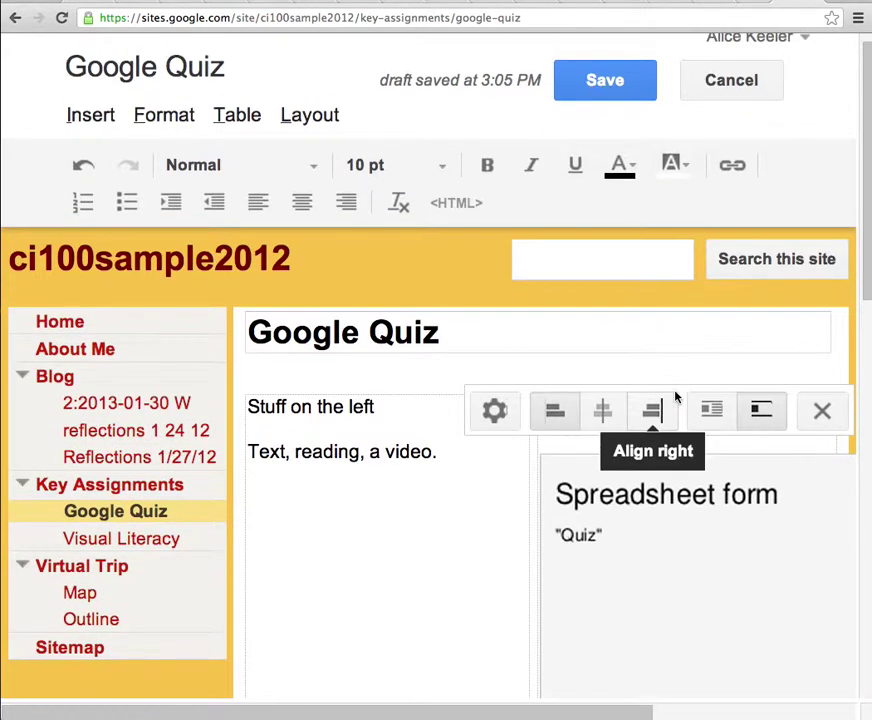
Step: Place the caret after 'Text, reading, a video.' in the left column
scroll(675, 391, "up", 3)
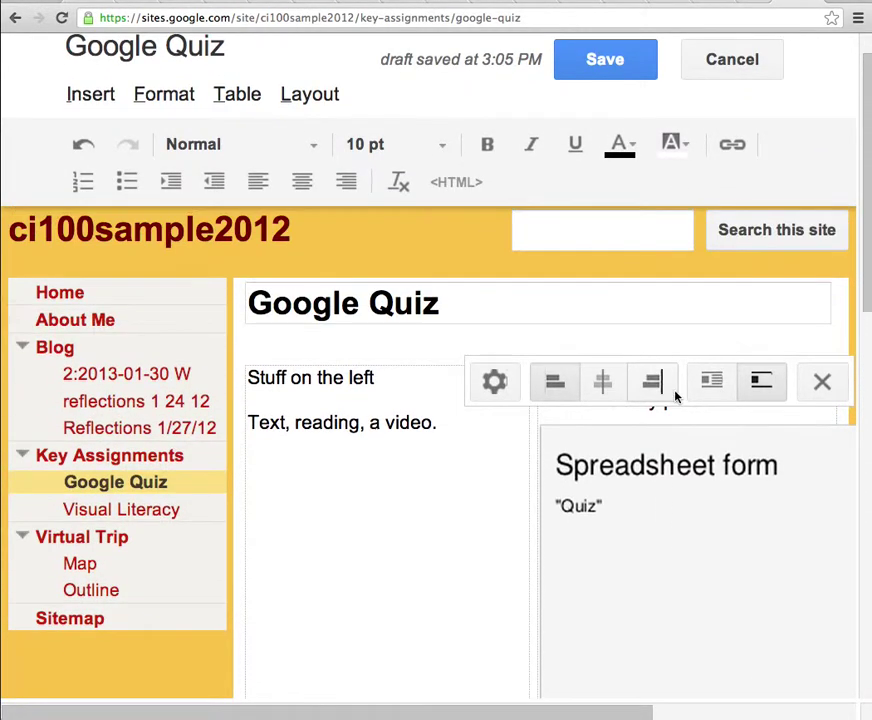
left_click(422, 418)
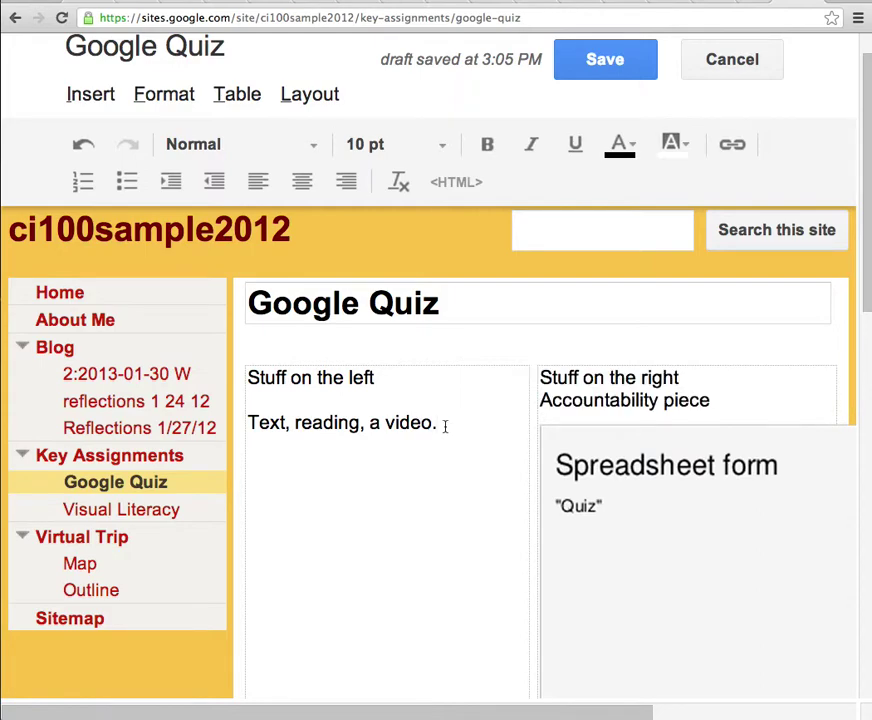
key("ctrl+t")
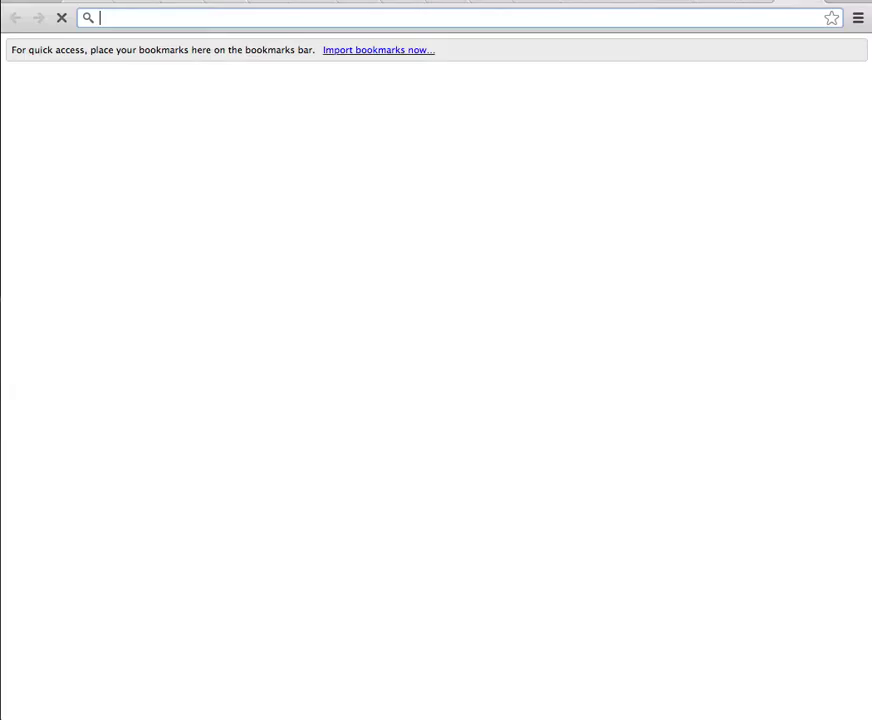
Step: Go to youtube.com and search for 'parabolas'
type("youtub.e")
key("BackSpace")
key("BackSpace")
type("e.")
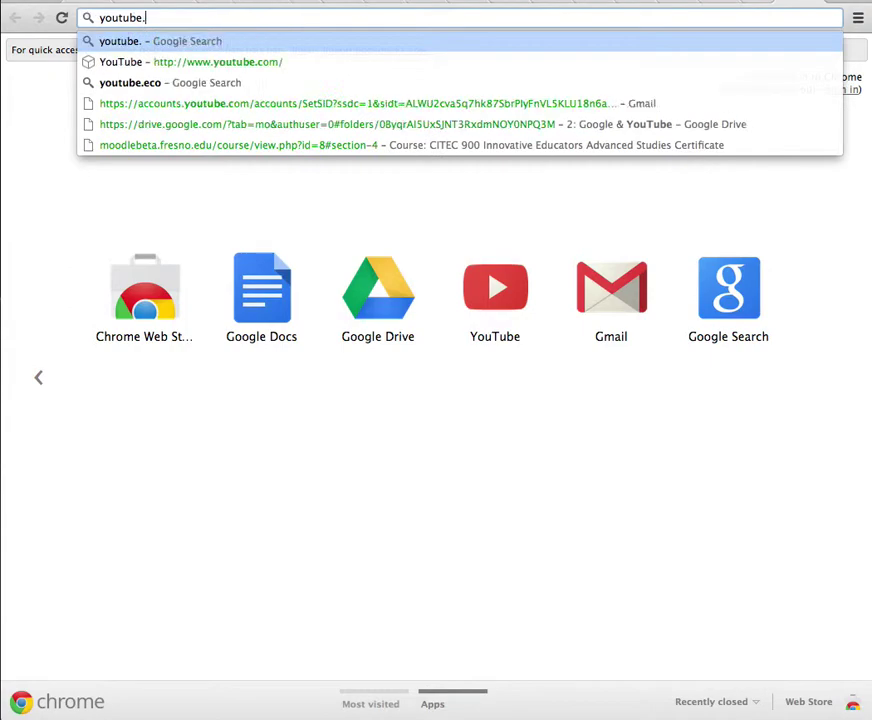
type("com")
key("Return")
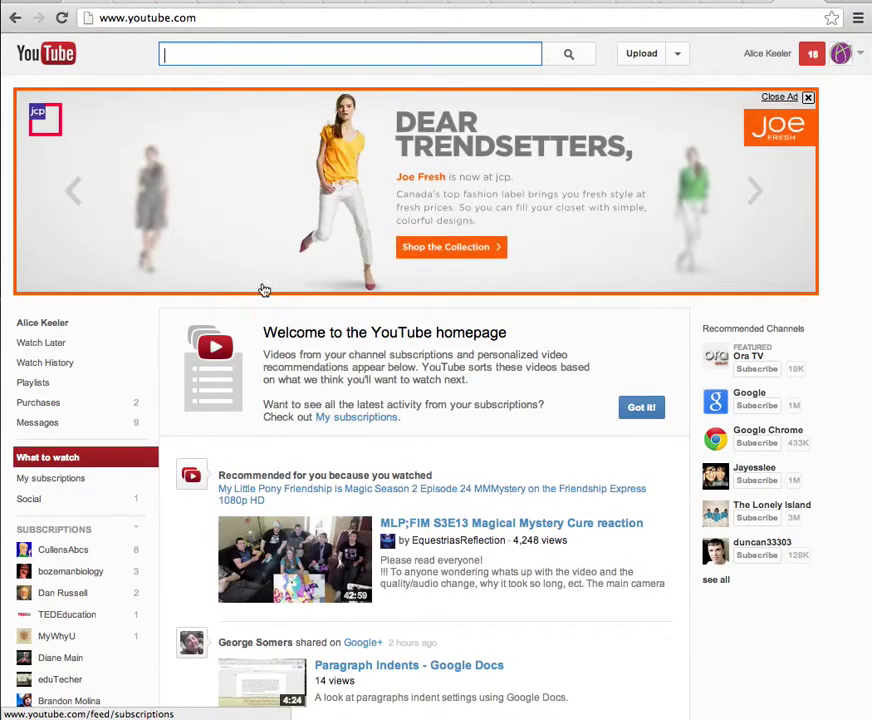
type("parabolas")
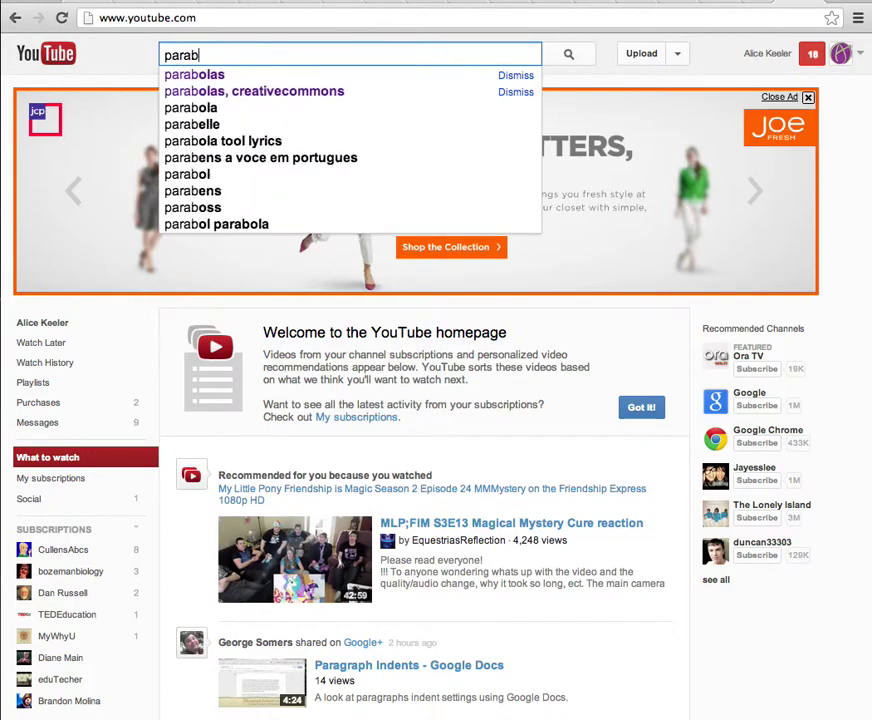
key("Return")
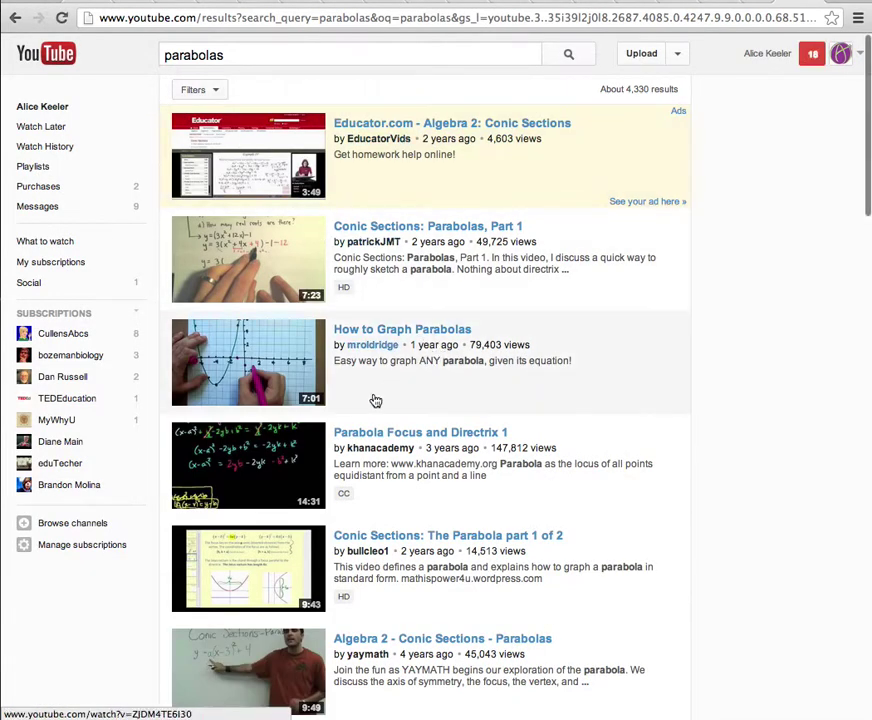
Step: Open the 'Algebra 2 - Conic Sections - Parabolas' video and copy its URL
scroll(376, 401, "down", 4)
left_click(268, 308)
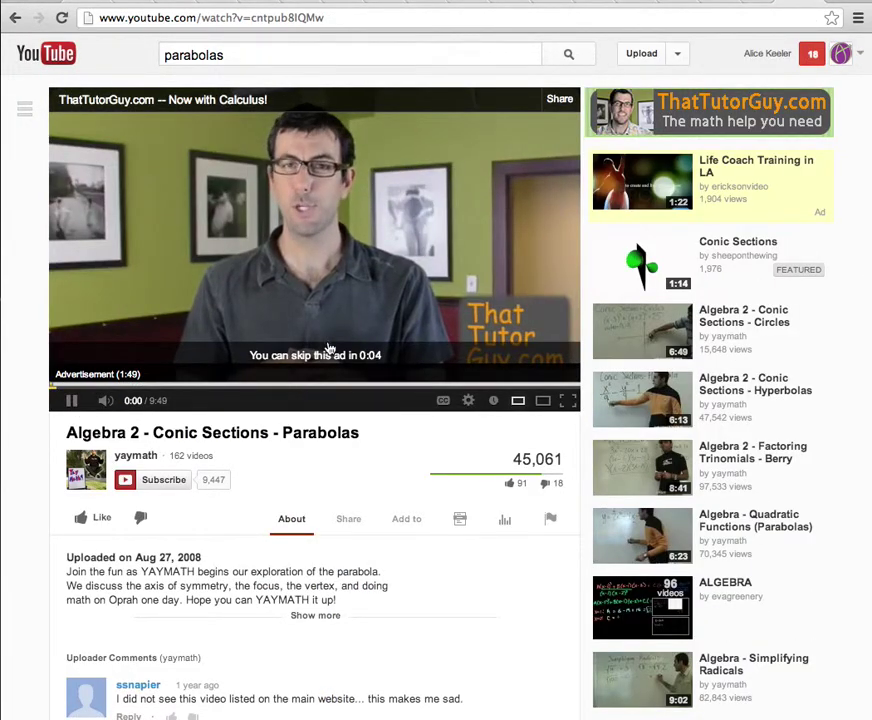
mouse_move(100, 401)
left_click(241, 18)
key("ctrl+c")
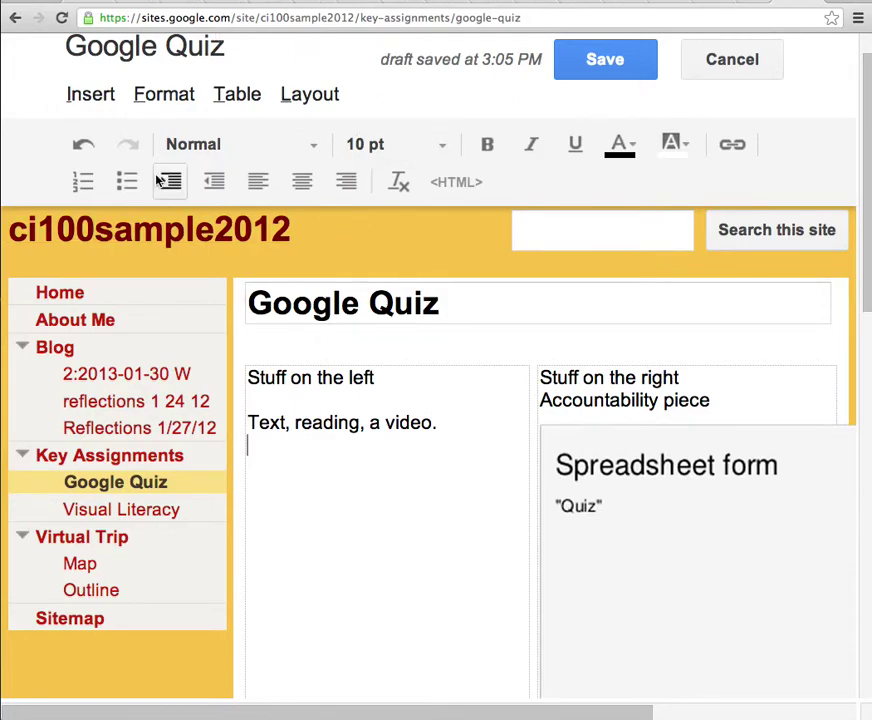
Step: Insert the parabolas YouTube video into the left column using its pasted URL
left_click(86, 96)
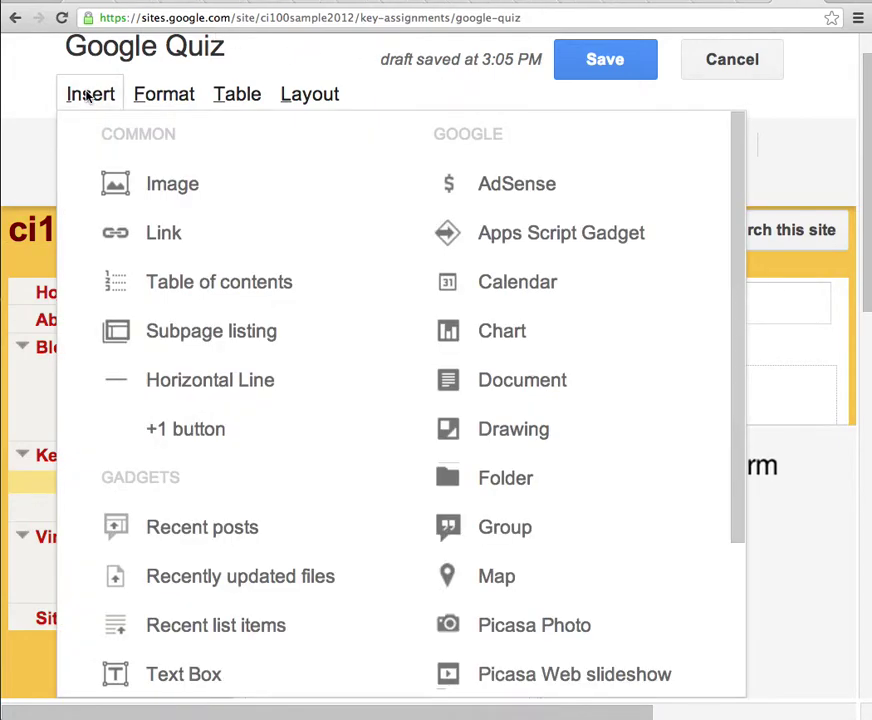
scroll(460, 520, "down", 4)
scroll(460, 519, "up", 3)
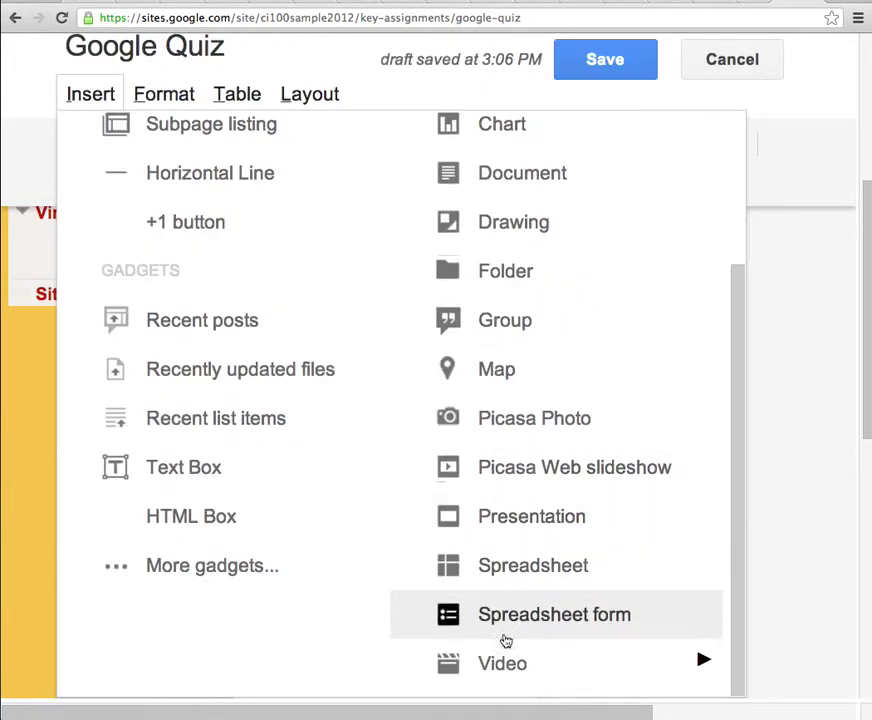
mouse_move(502, 662)
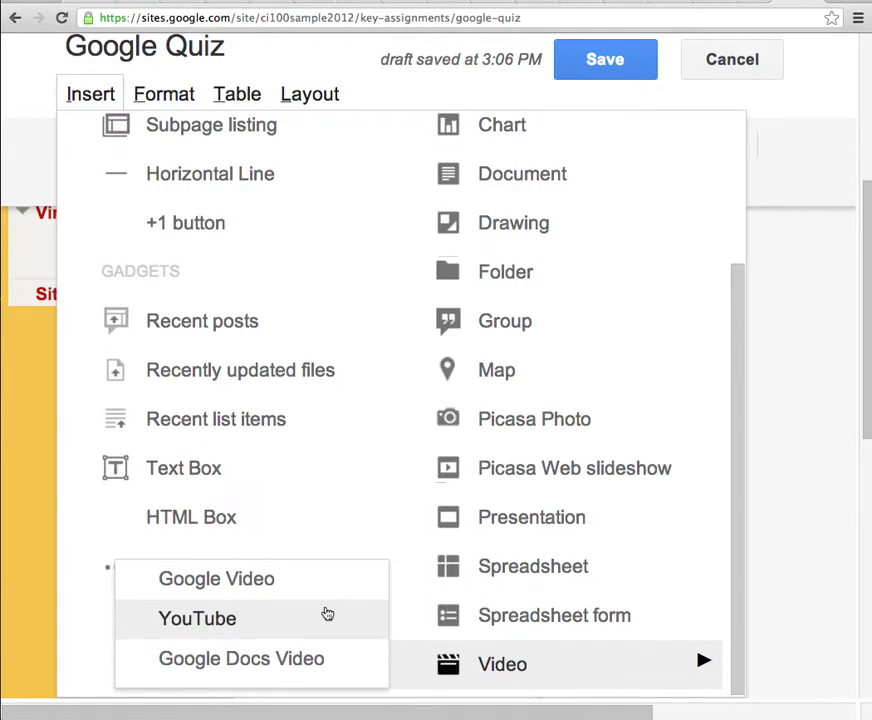
left_click(327, 614)
key("ctrl+v")
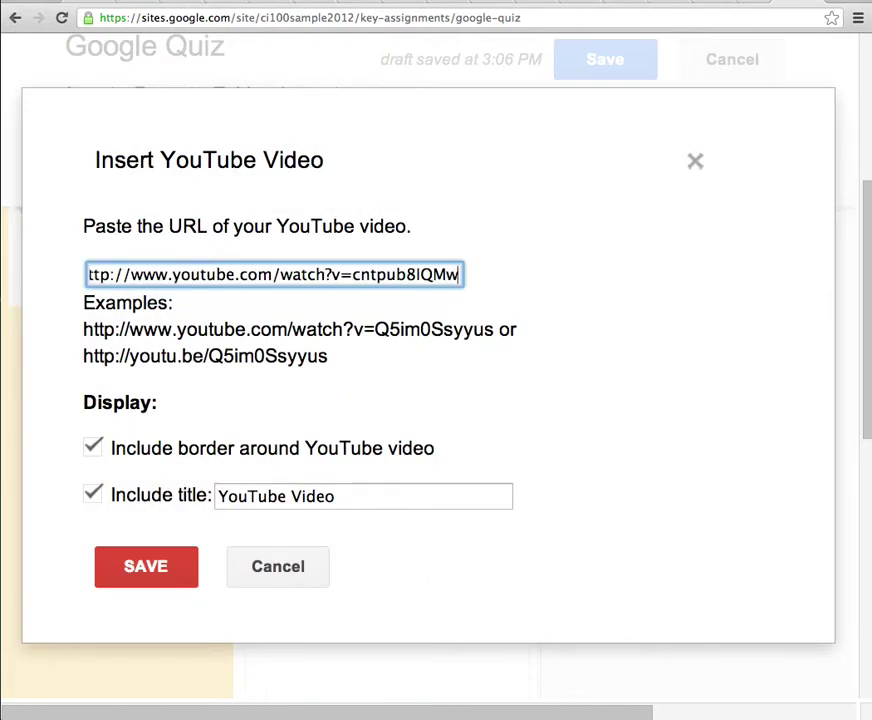
left_click(190, 571)
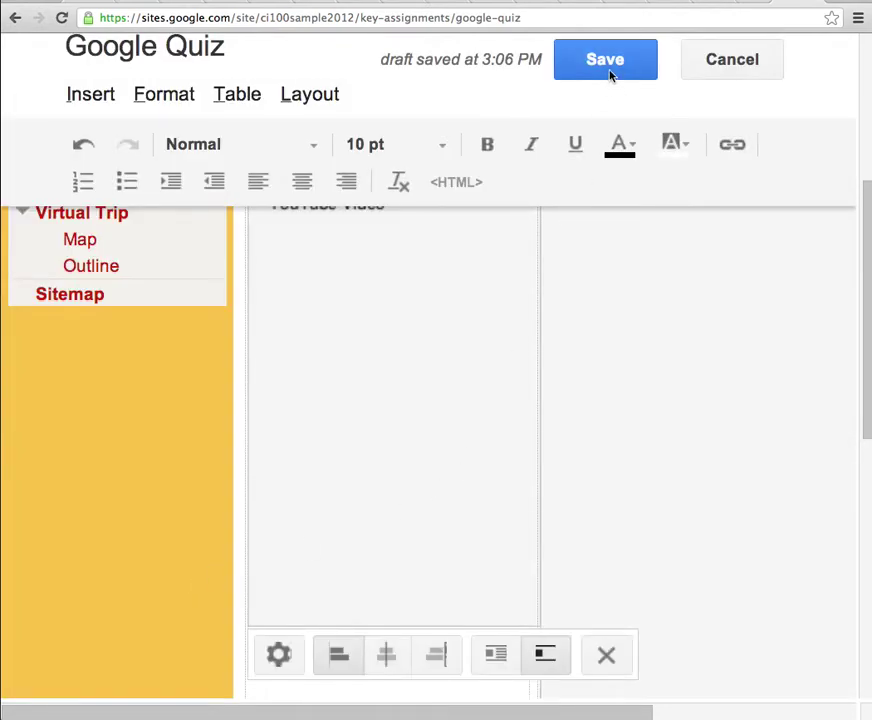
Step: Save the Google Quiz page
left_click(606, 62)
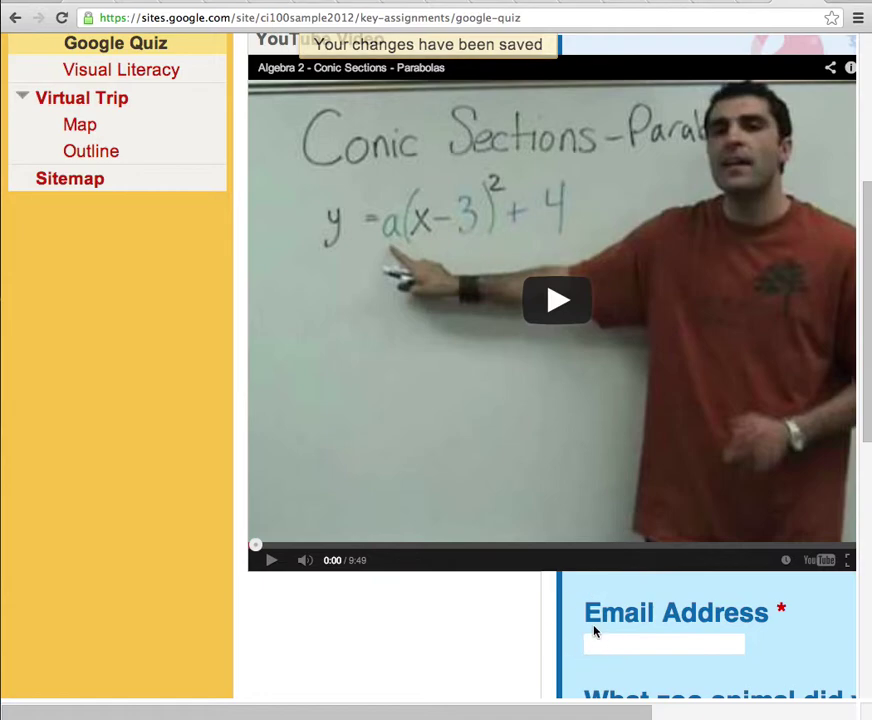
left_click(860, 19)
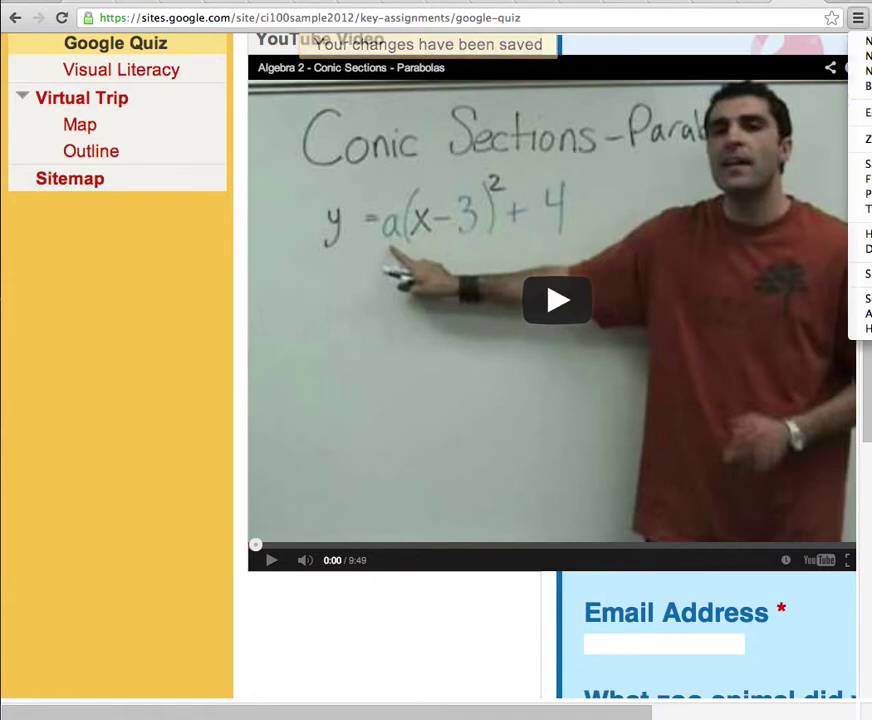
left_click(857, 20)
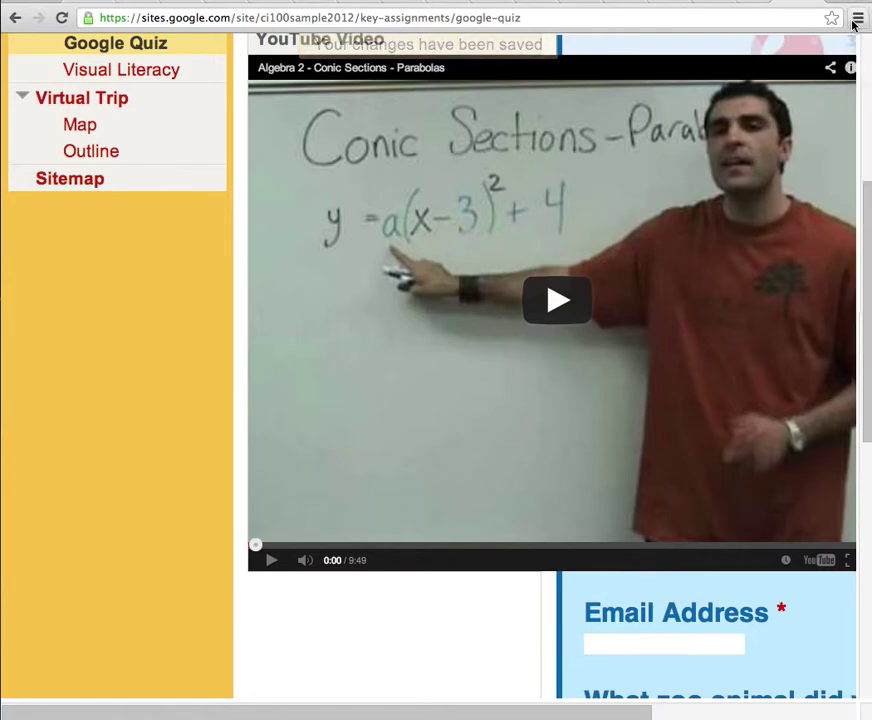
Step: Cancel the accidental Open dialog and zoom the browser back out
key("super+o")
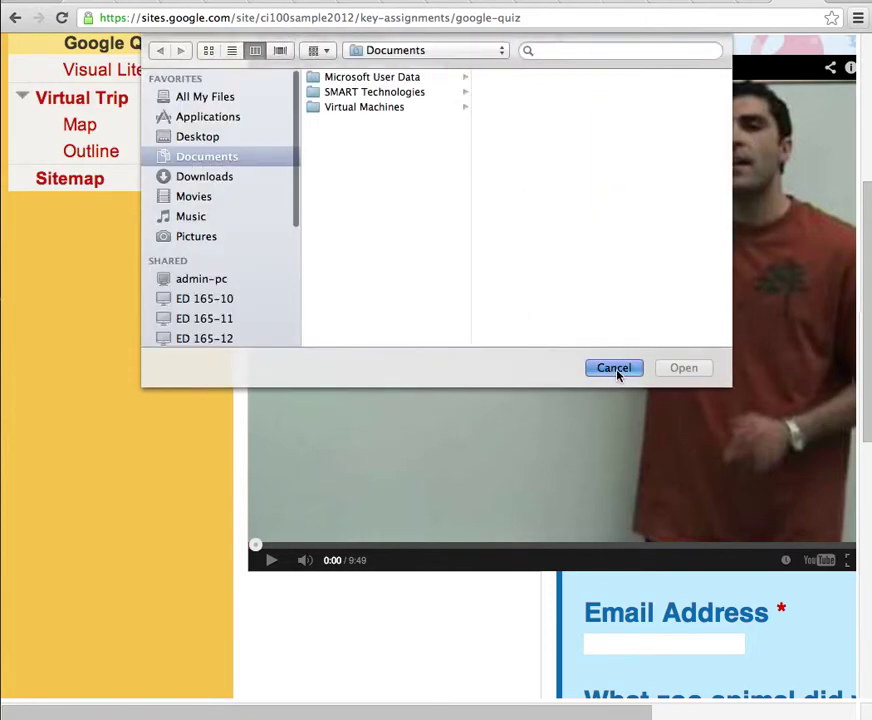
left_click(619, 374)
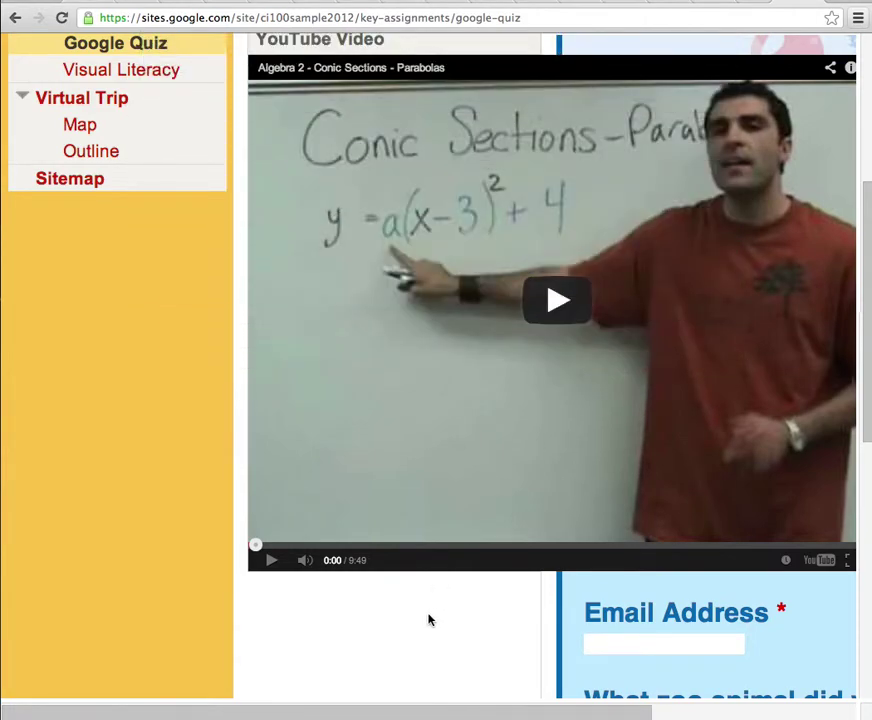
key("super+minus")
key("super+minus")
scroll(413, 467, "up", 3)
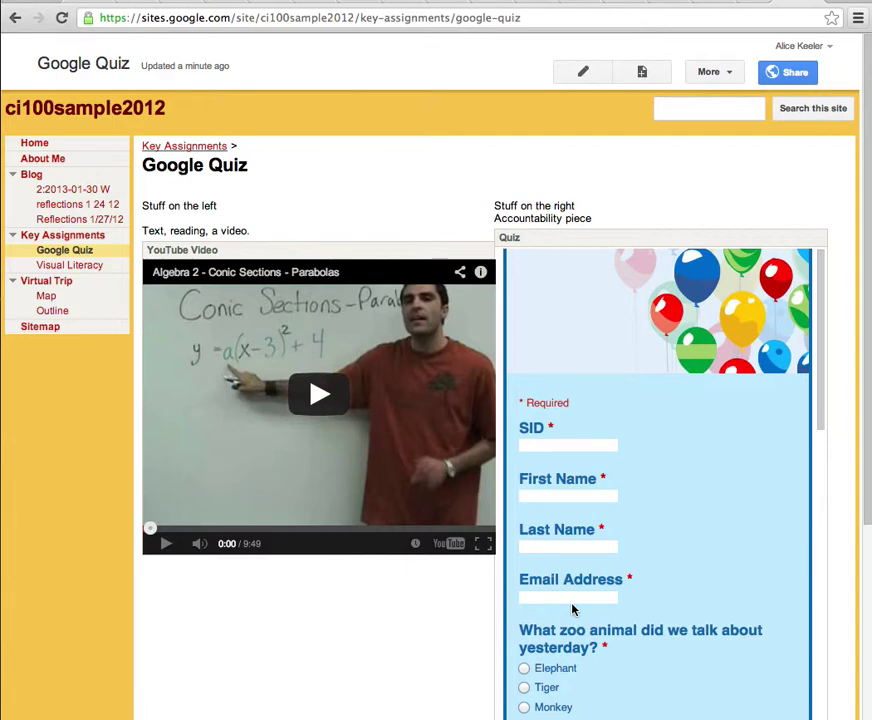
scroll(573, 608, "down", 1)
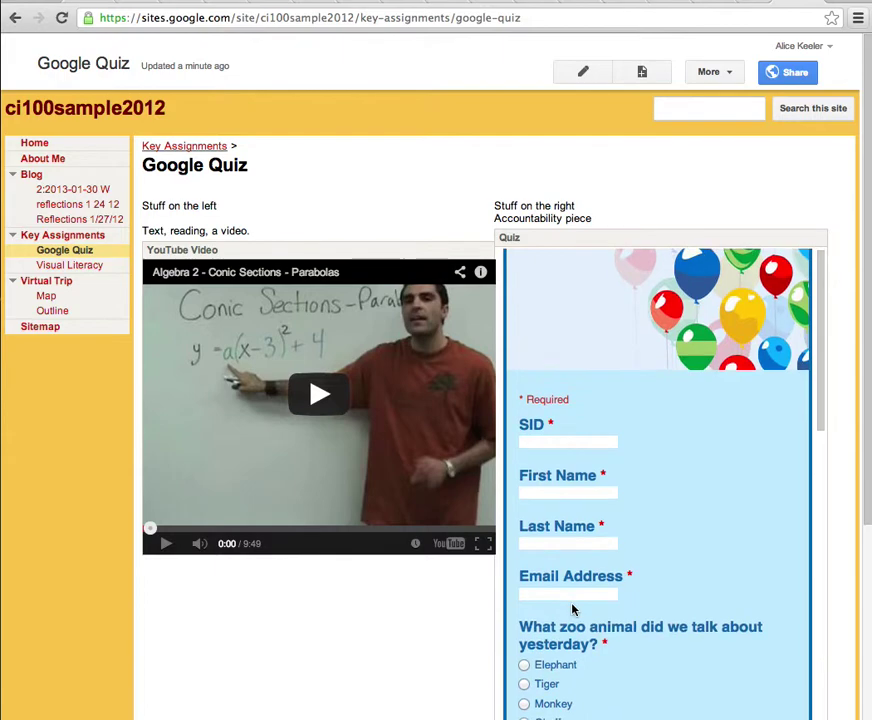
scroll(573, 608, "down", 2)
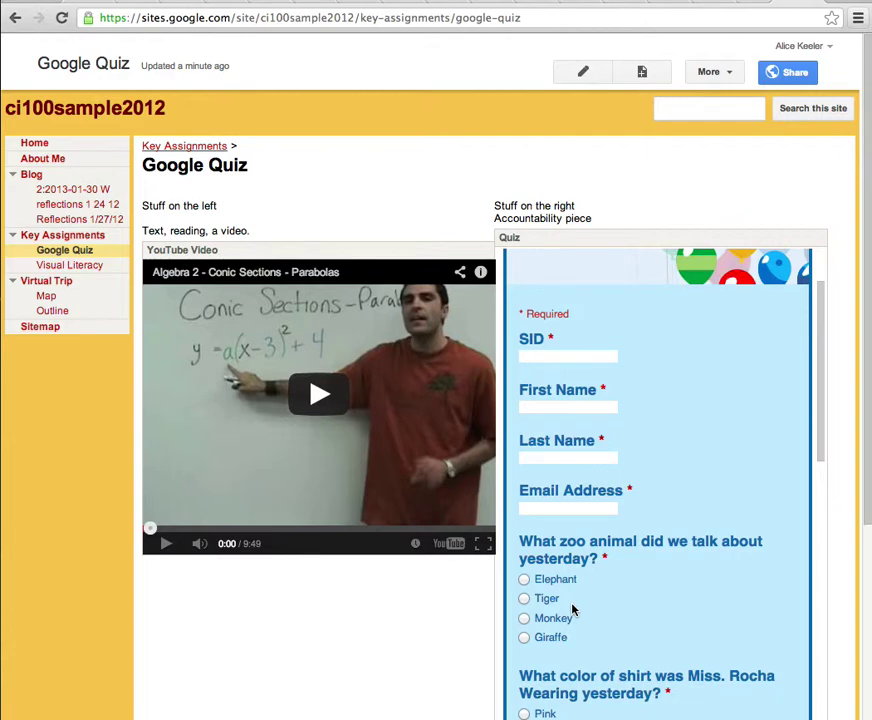
scroll(572, 608, "down", 10)
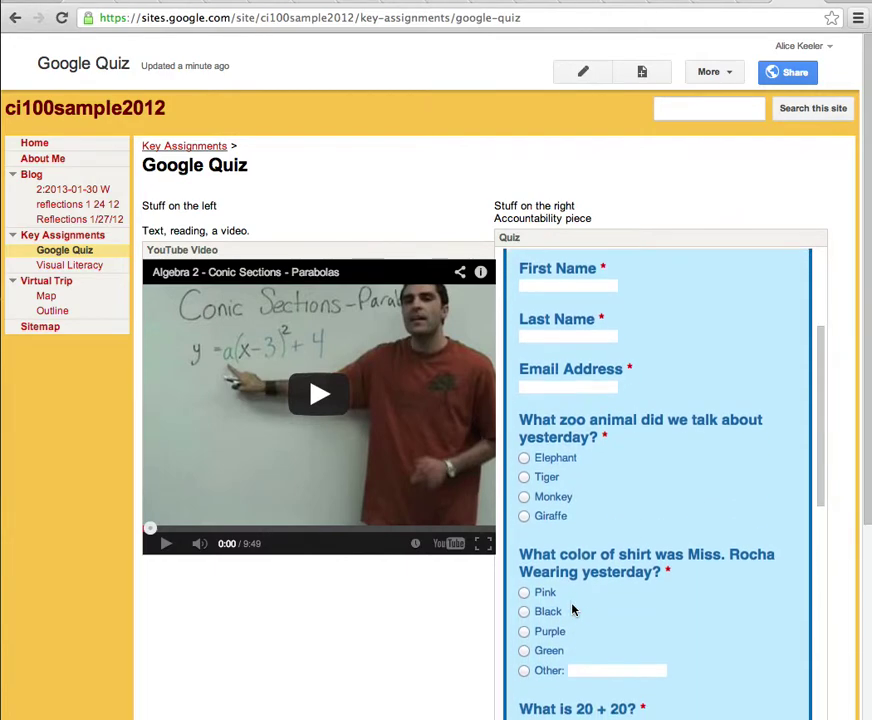
scroll(572, 606, "down", 2)
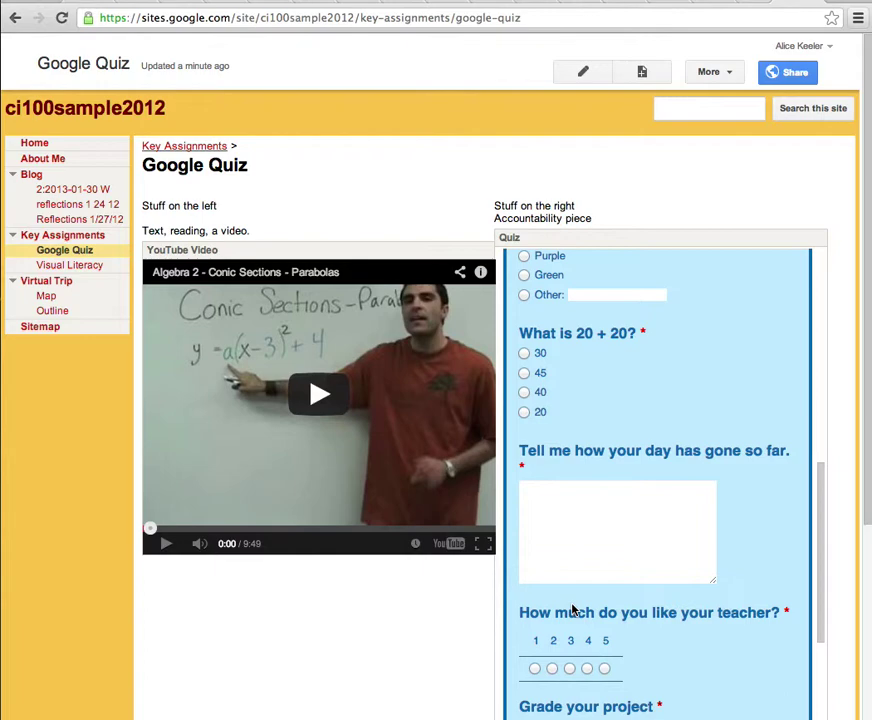
scroll(679, 607, "down", 2)
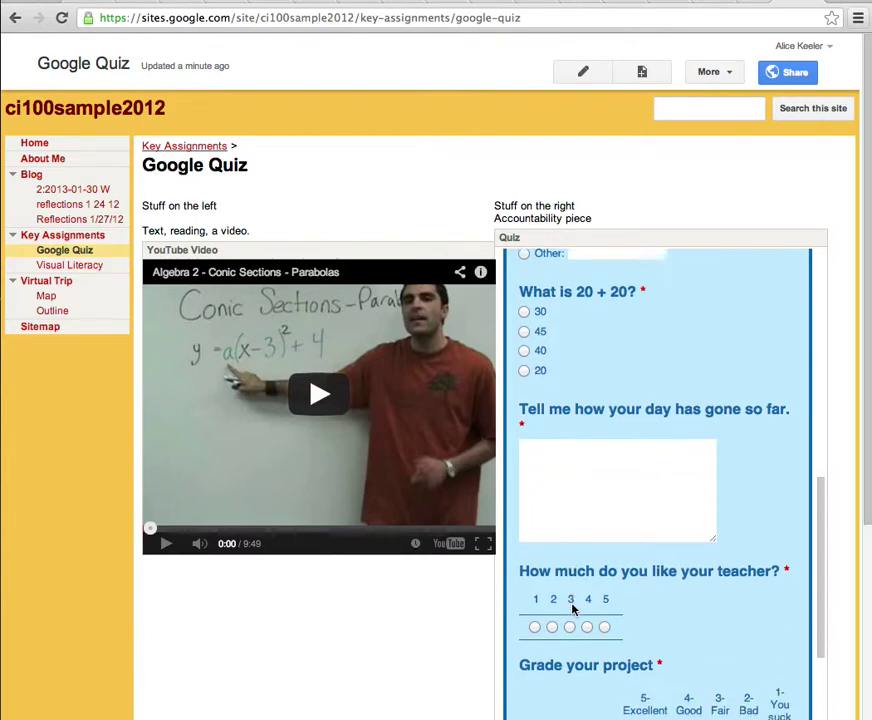
scroll(381, 643, "down", 3)
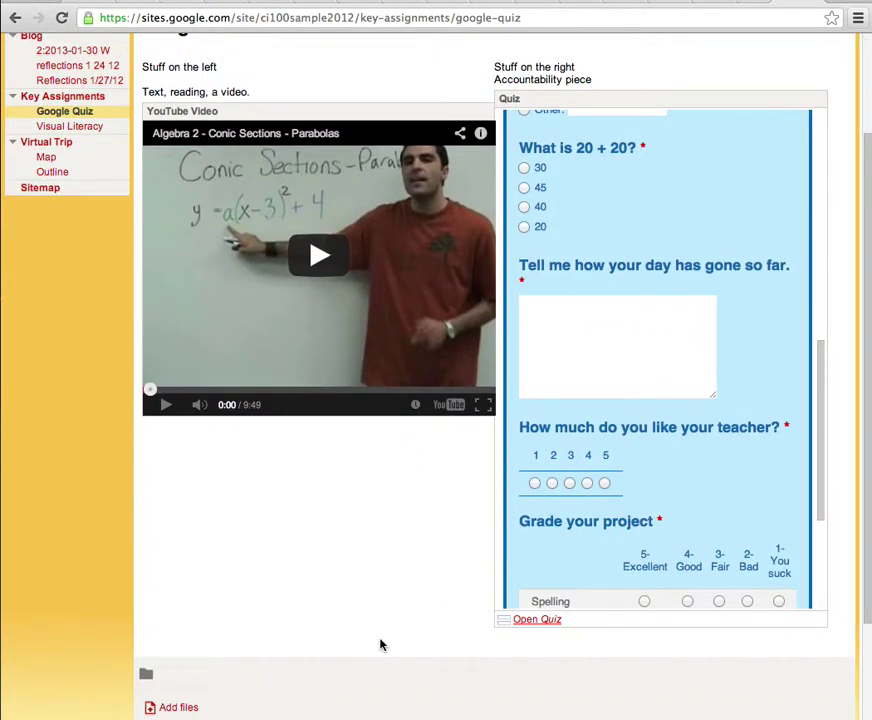